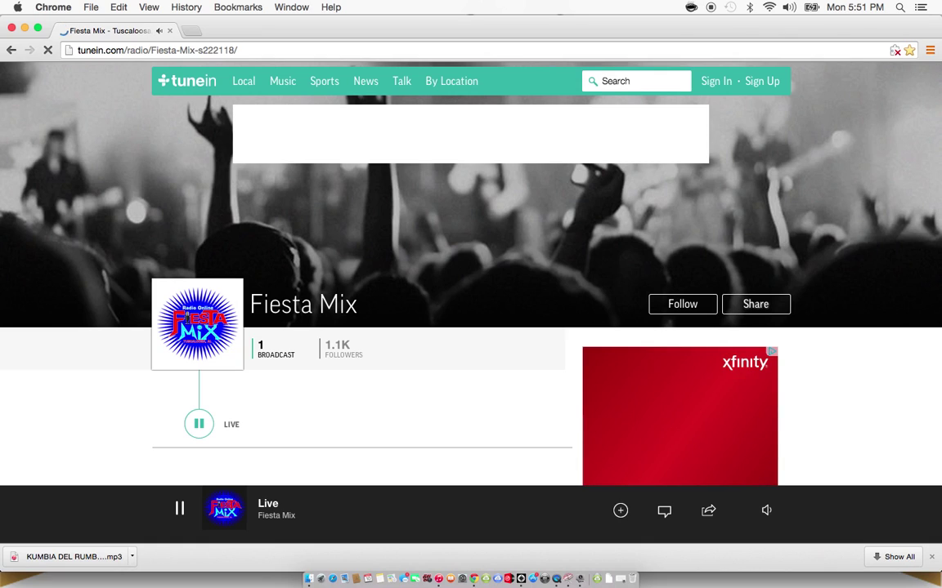
Search TuneIn for "latino mix" and open the first Latino Mix station in the results
{"action": "type", "text": "latino "}
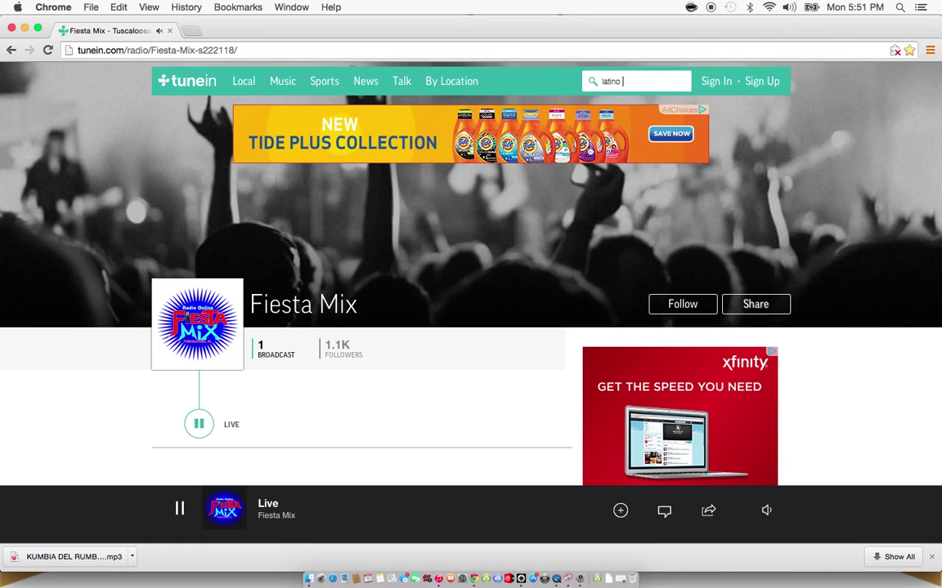
{"action": "type", "text": "mix"}
{"action": "key", "text": "Return"}
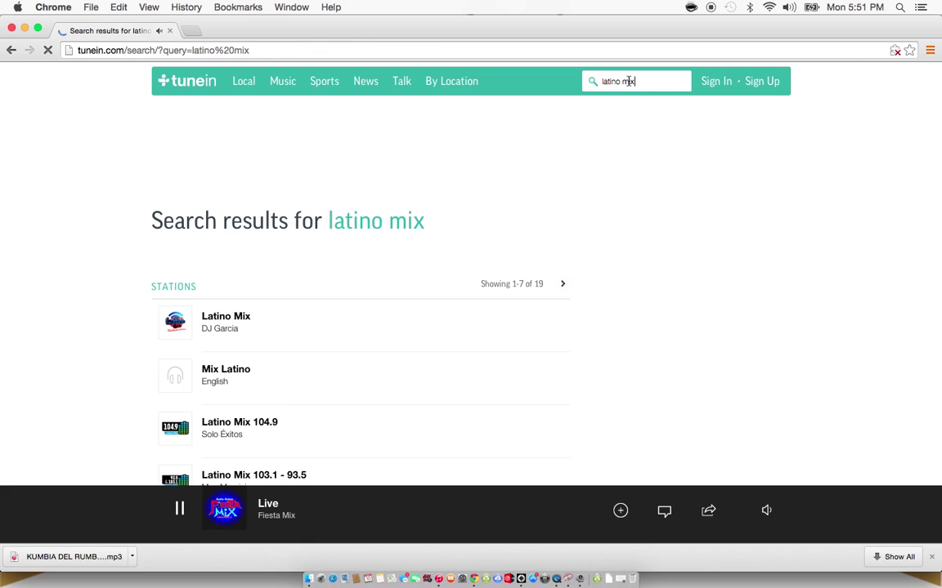
{"action": "left_click", "coordinate": [176, 324]}
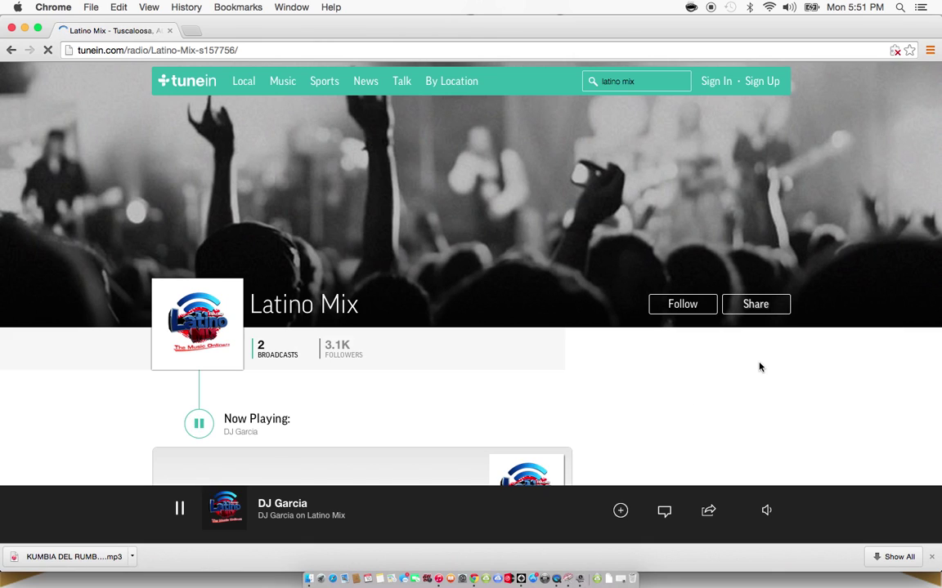
Open the station's website from the Latino Mix station information and close the TuneIn page
{"action": "scroll", "coordinate": [760, 367], "scroll_direction": "down", "scroll_amount": 2}
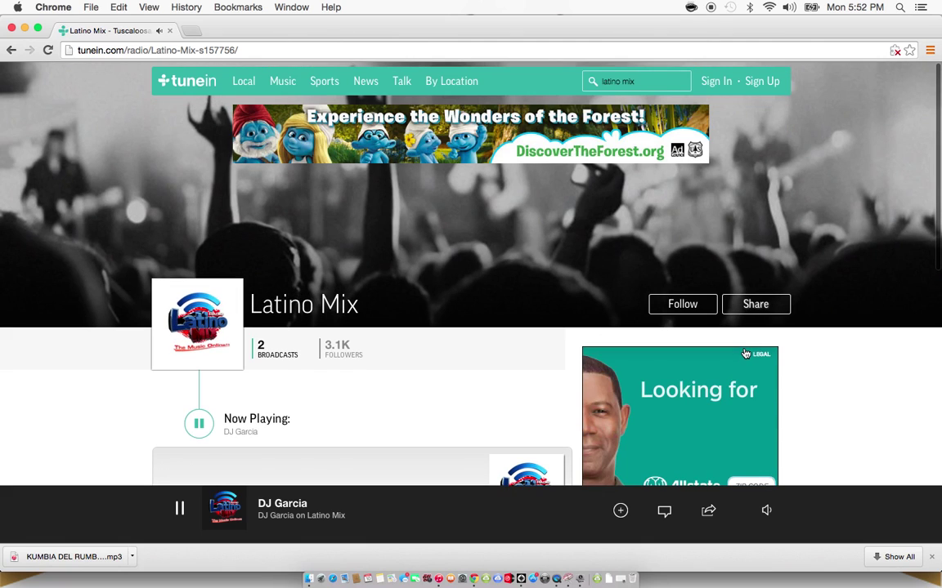
{"action": "scroll", "coordinate": [745, 353], "scroll_direction": "down", "scroll_amount": 4}
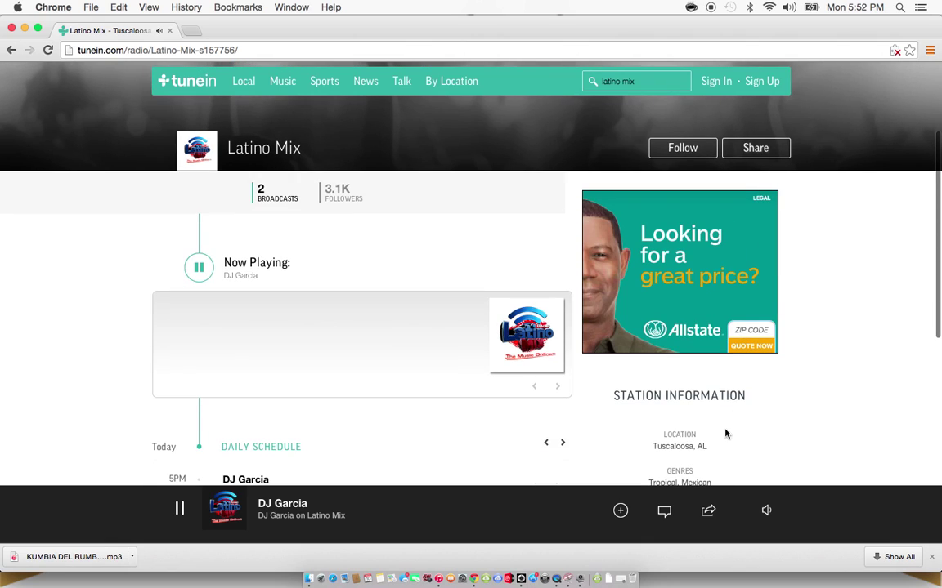
{"action": "scroll", "coordinate": [725, 434], "scroll_direction": "up", "scroll_amount": 2}
{"action": "scroll", "coordinate": [724, 434], "scroll_direction": "down", "scroll_amount": 5}
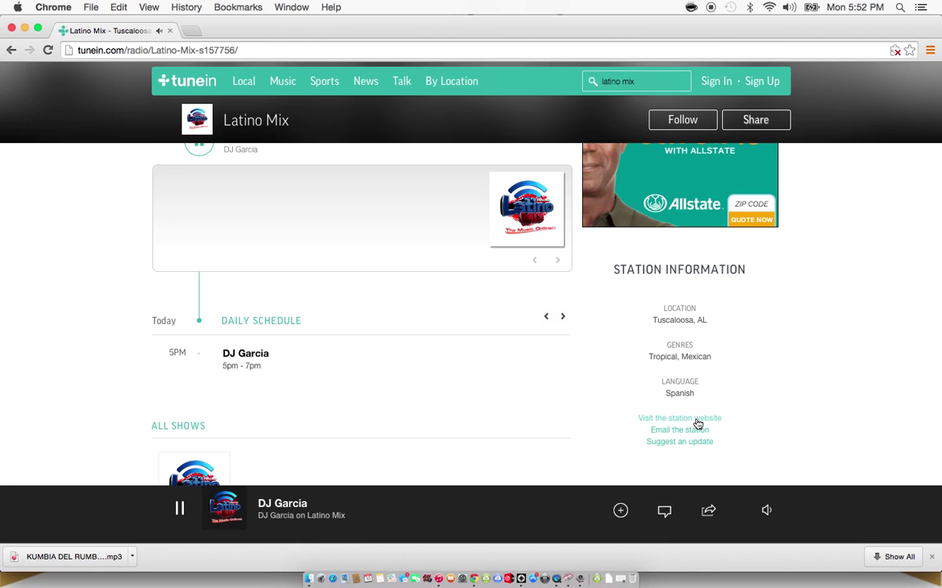
{"action": "left_click", "coordinate": [696, 420]}
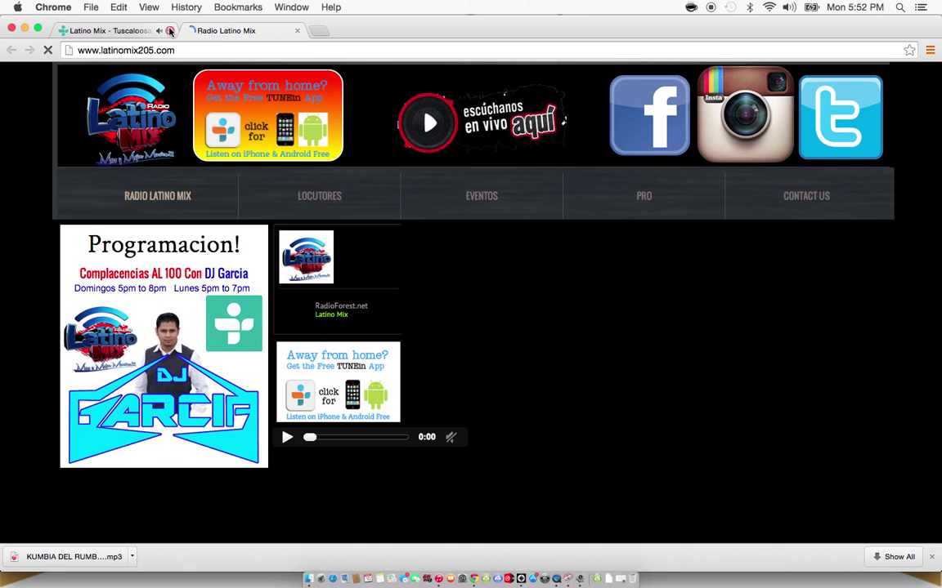
{"action": "left_click", "coordinate": [170, 30]}
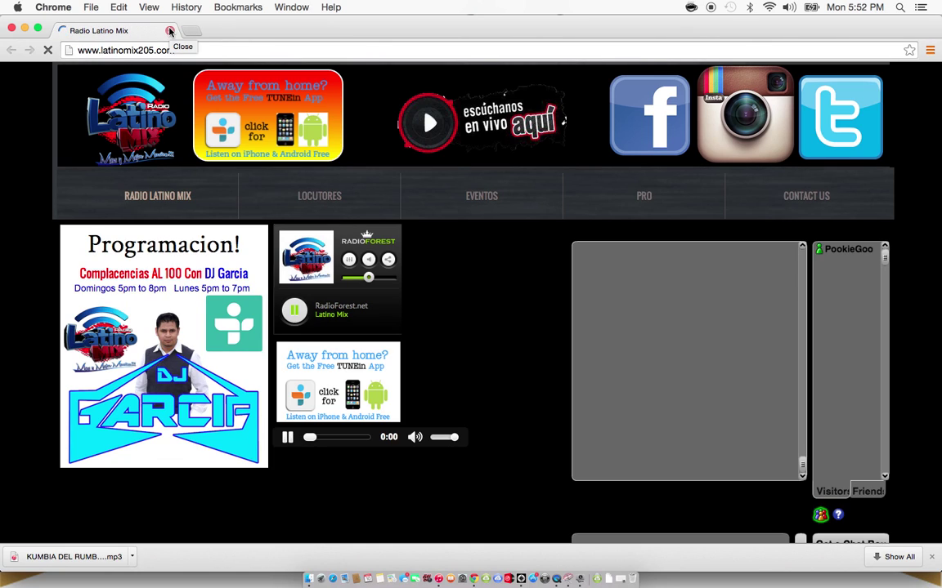
Pause the audio player below the TuneIn app banner on the Radio Latino Mix page and minimize the browser window
{"action": "left_click", "coordinate": [287, 438]}
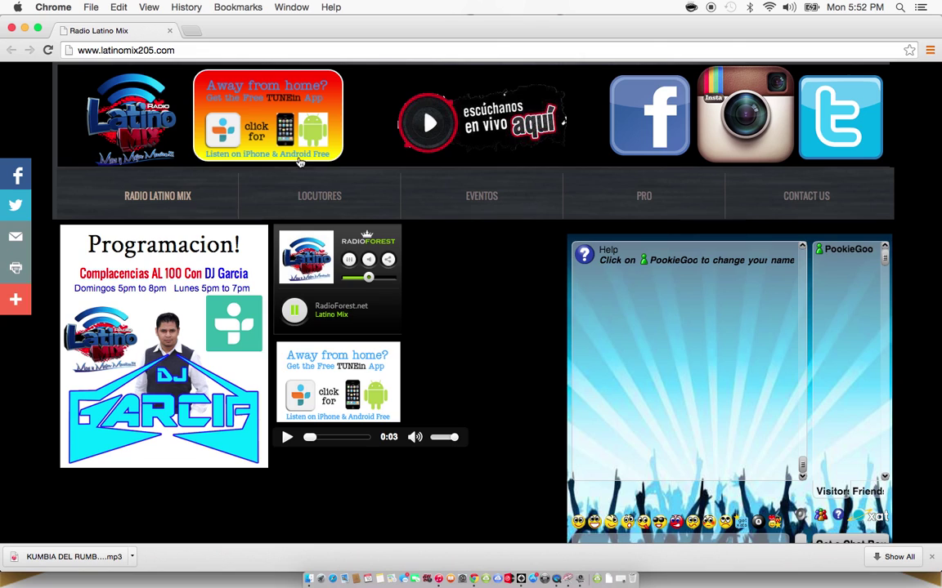
{"action": "left_click", "coordinate": [25, 31]}
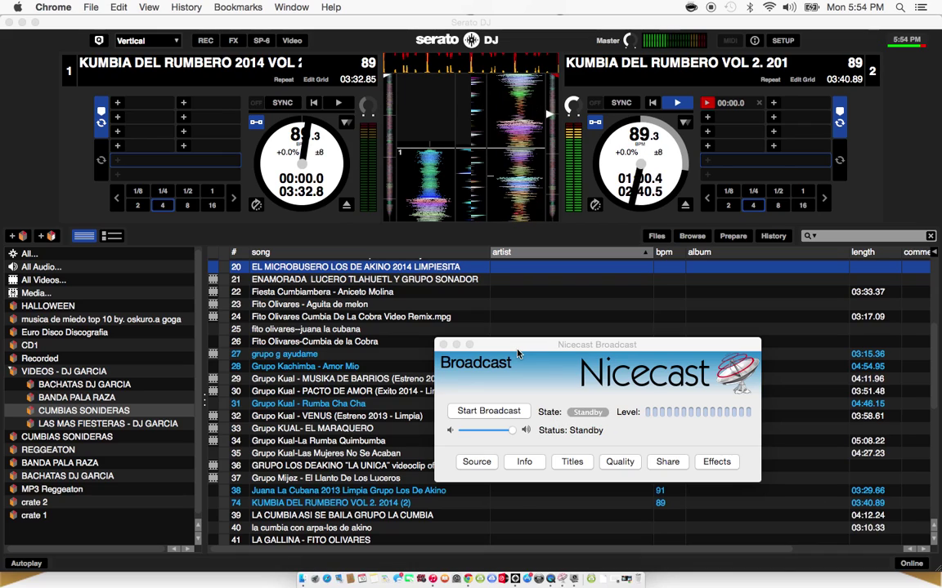
Move the Nicecast Broadcast window clear, try starting and stopping a broadcast, and close the window
{"action": "left_click_drag", "start_coordinate": [545, 346], "coordinate": [496, 343]}
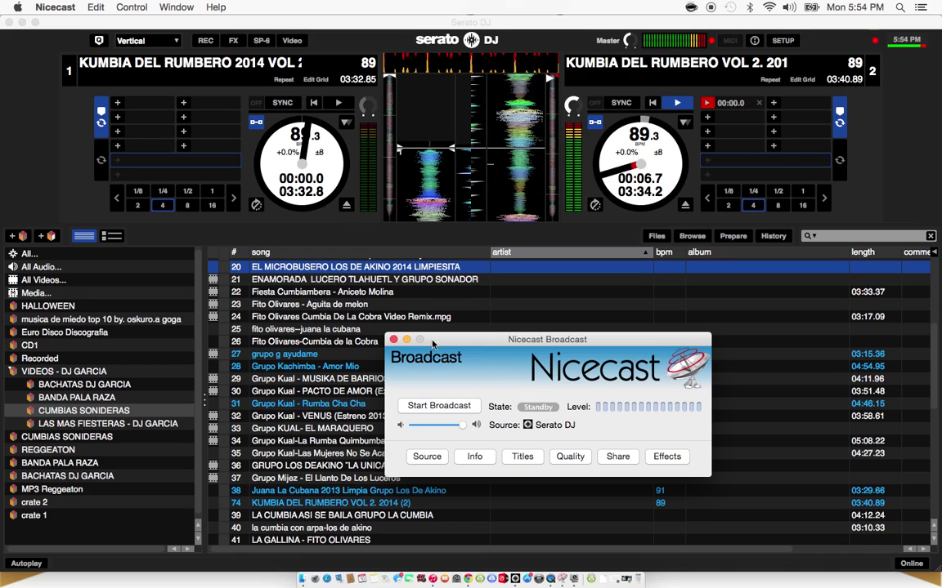
{"action": "left_click_drag", "start_coordinate": [448, 338], "coordinate": [368, 335]}
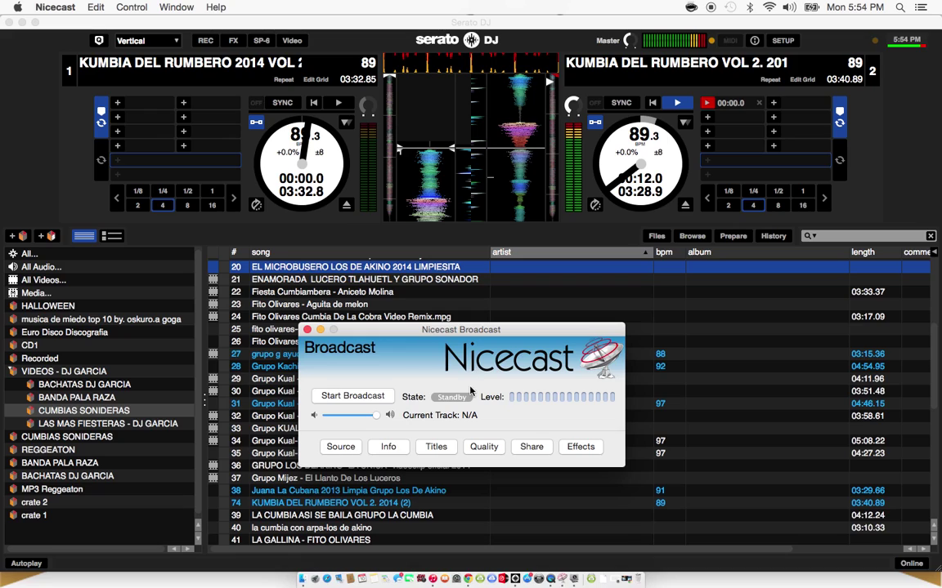
{"action": "left_click", "coordinate": [352, 395]}
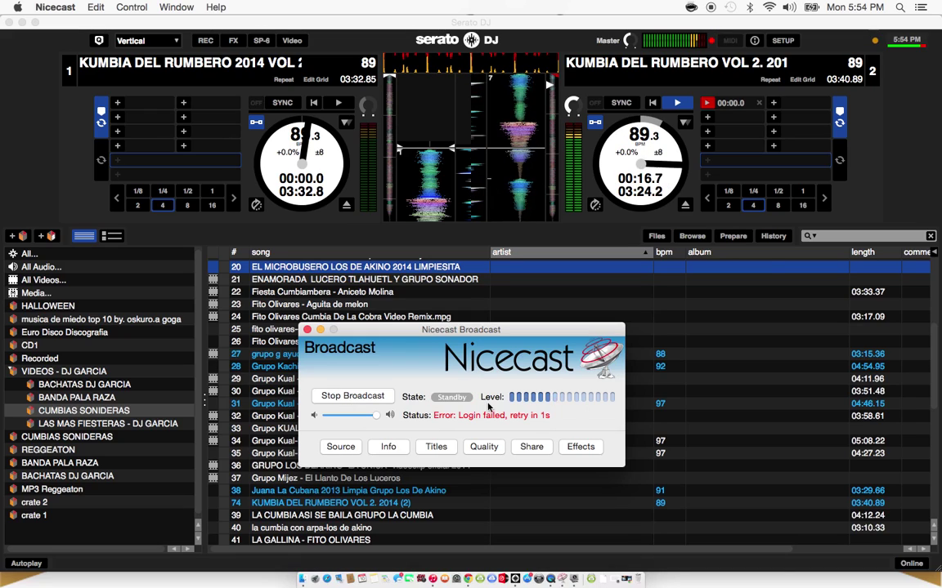
{"action": "left_click", "coordinate": [368, 397]}
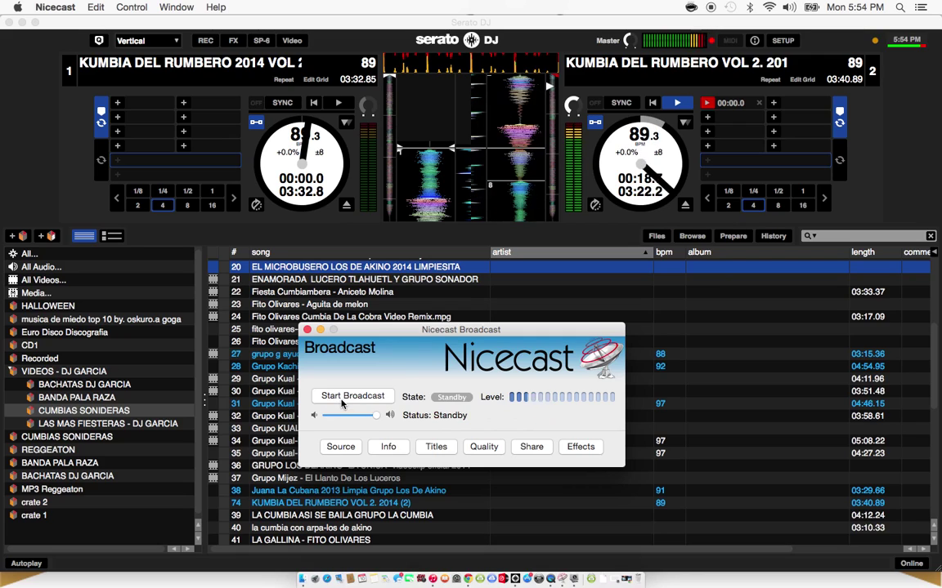
{"action": "left_click", "coordinate": [307, 330]}
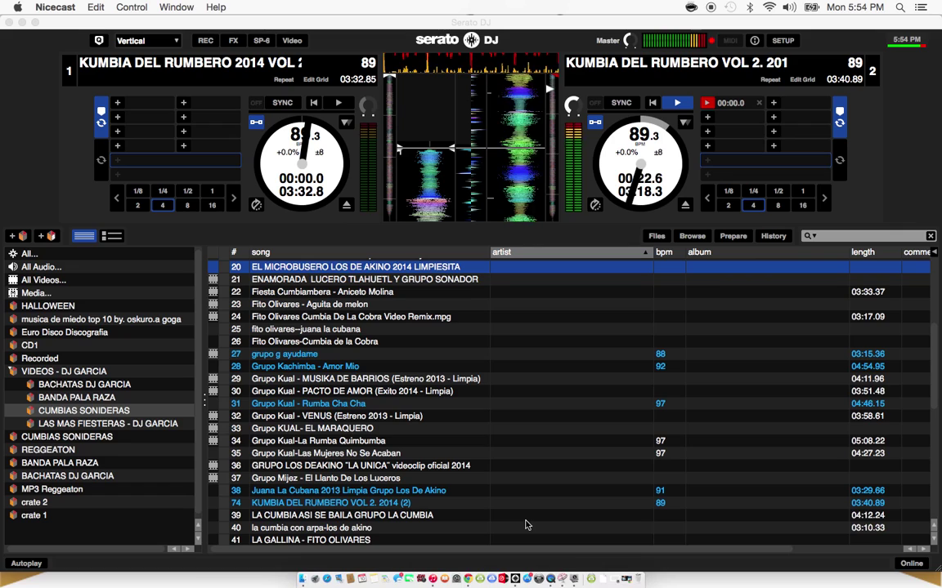
Launch the butt streaming application and open its settings
{"action": "key", "text": "F4"}
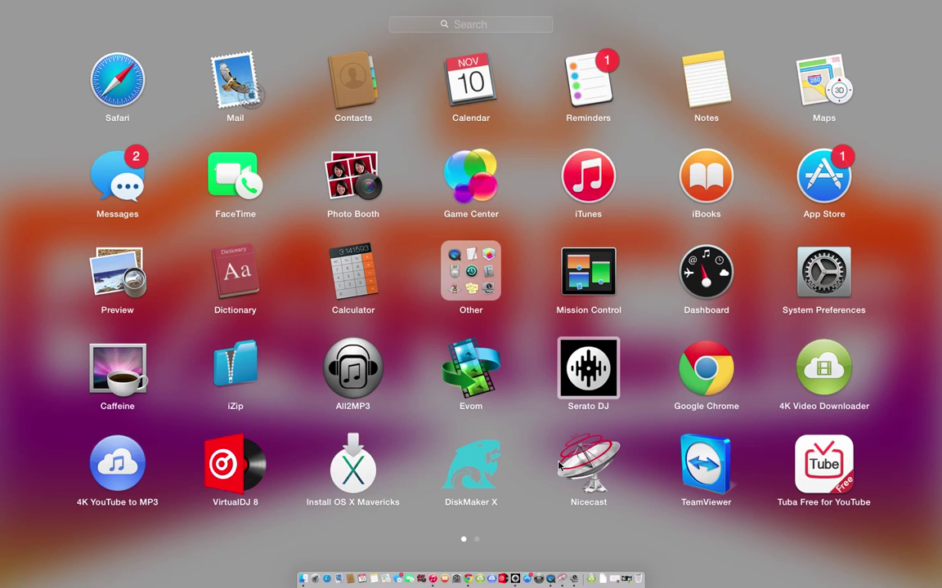
{"action": "scroll", "coordinate": [730, 416], "scroll_direction": "right", "scroll_amount": 3}
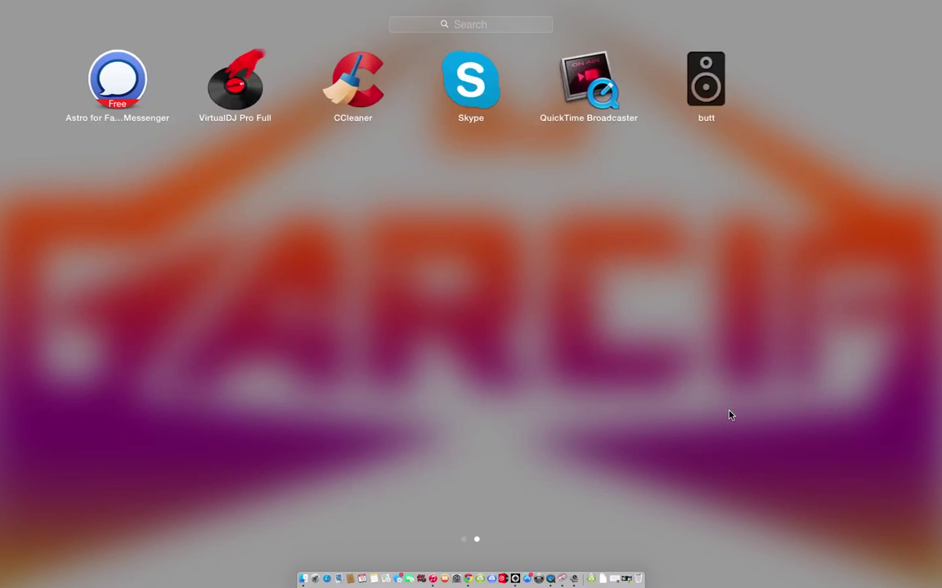
{"action": "left_click", "coordinate": [706, 86]}
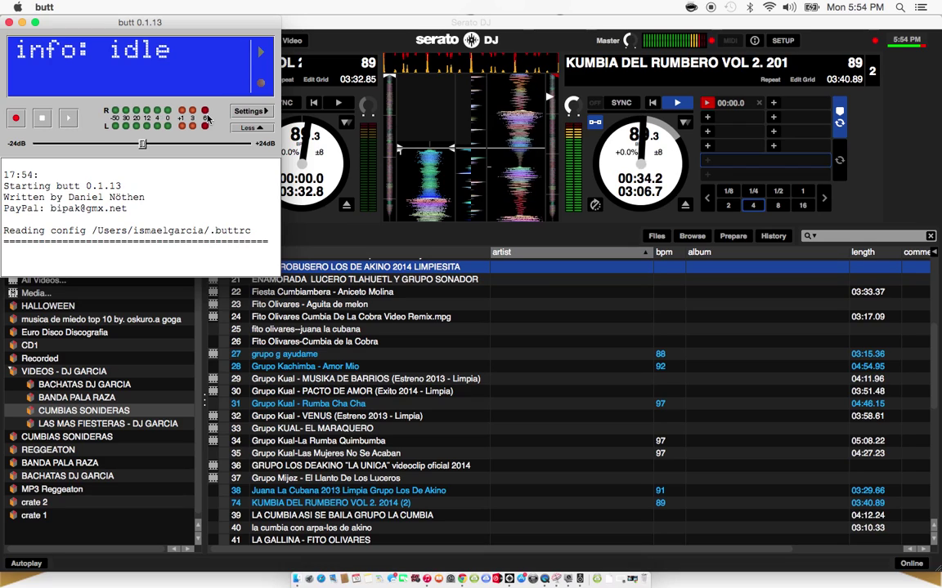
{"action": "left_click", "coordinate": [249, 110]}
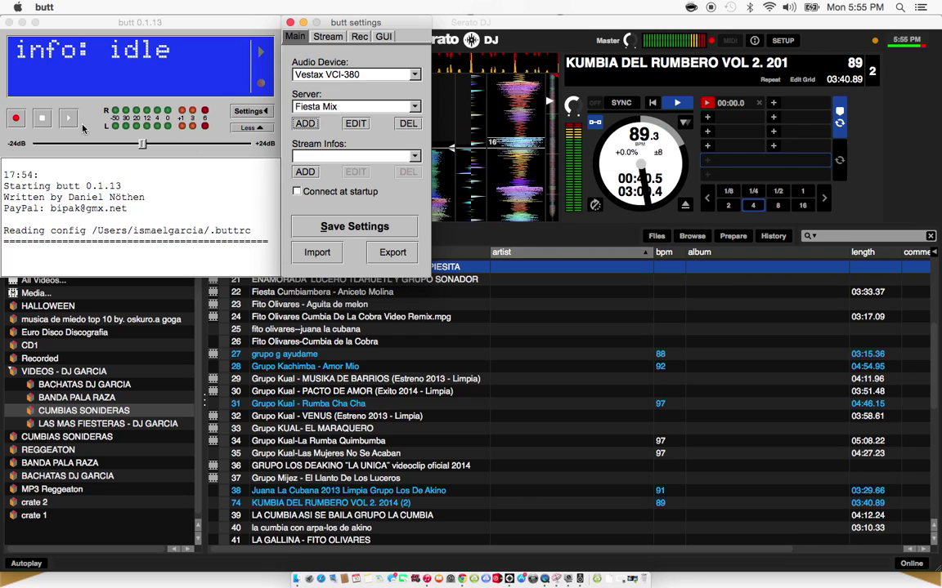
Try to connect butt to the Fiesta Mix server, cancel the connection, and back out of recording to the existing DEMO.mp3
{"action": "left_click", "coordinate": [80, 128]}
{"action": "left_click", "coordinate": [68, 119]}
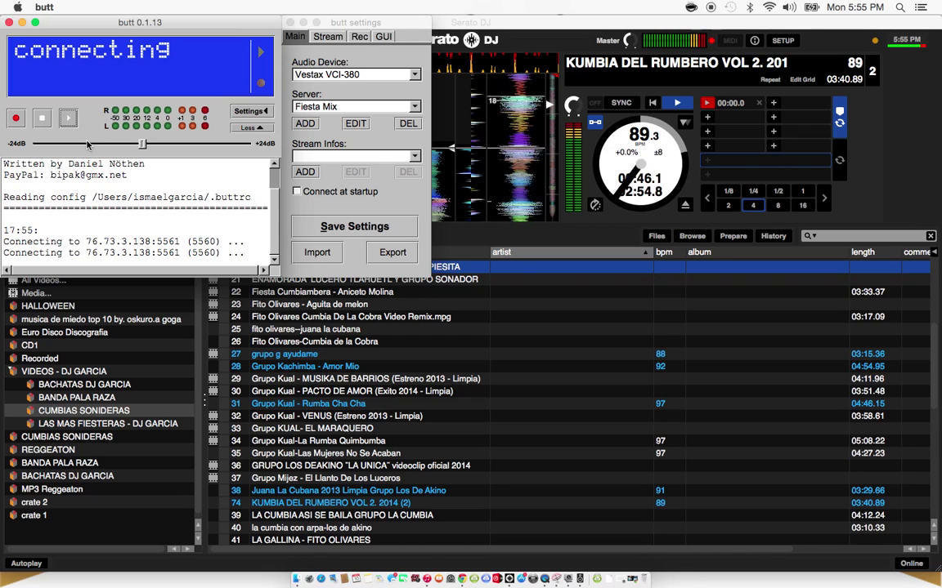
{"action": "left_click", "coordinate": [20, 121]}
{"action": "left_click", "coordinate": [21, 121]}
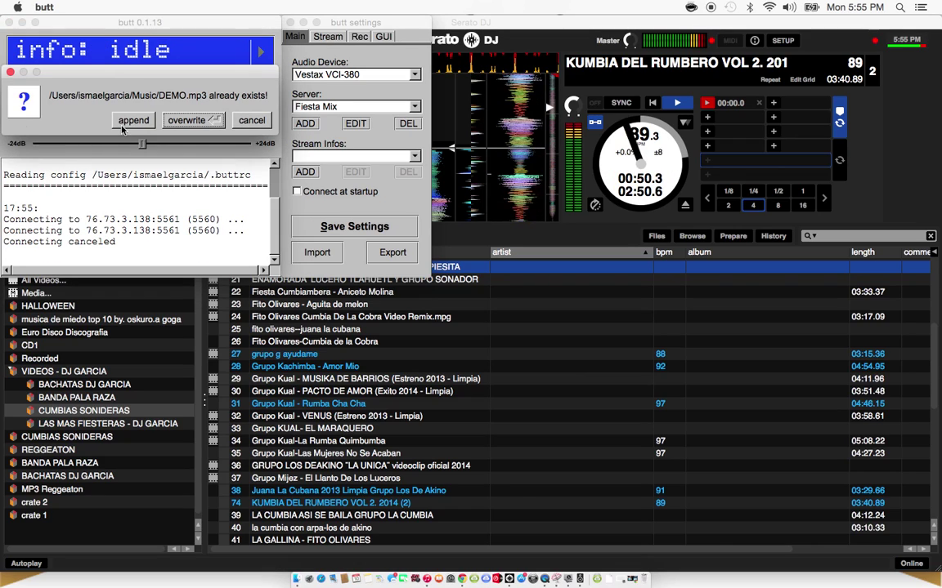
{"action": "left_click", "coordinate": [253, 120]}
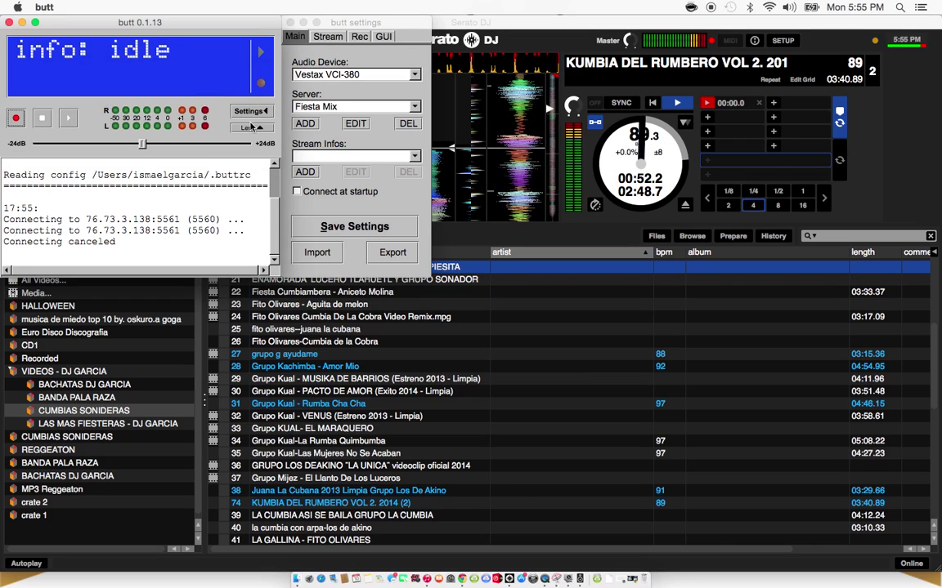
Record a short take appended to the existing DEMO.mp3, stop the recording and close butt
{"action": "left_click", "coordinate": [16, 118]}
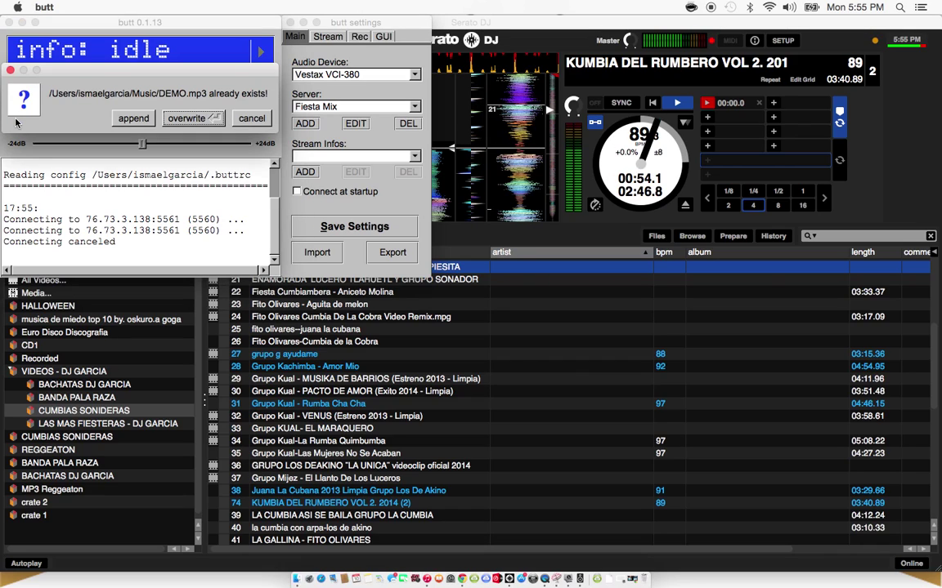
{"action": "left_click", "coordinate": [131, 118]}
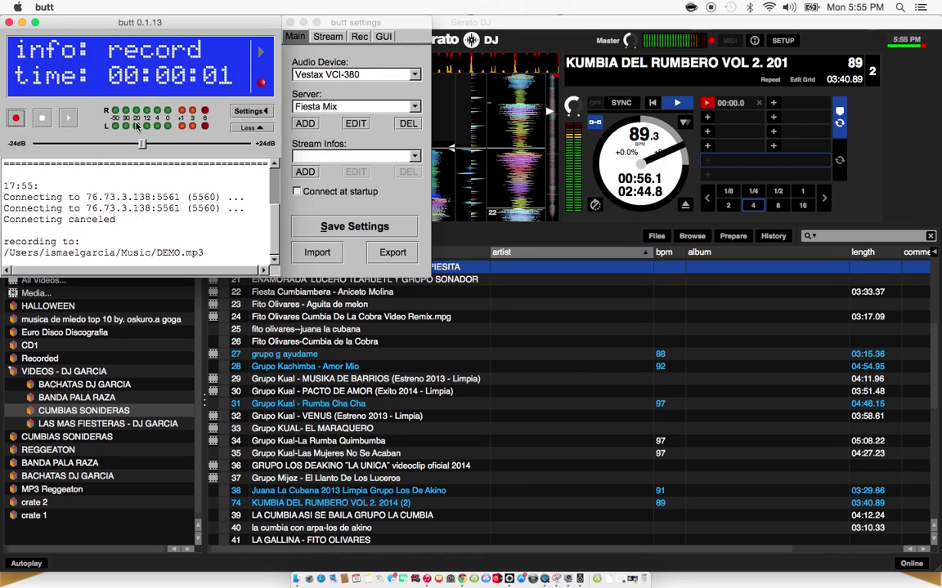
{"action": "left_click", "coordinate": [68, 123]}
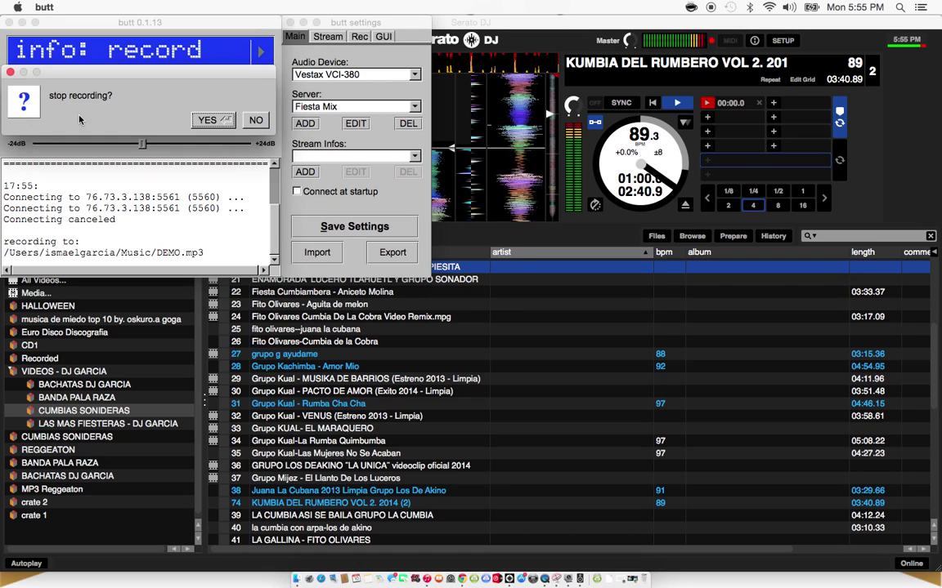
{"action": "left_click", "coordinate": [207, 121]}
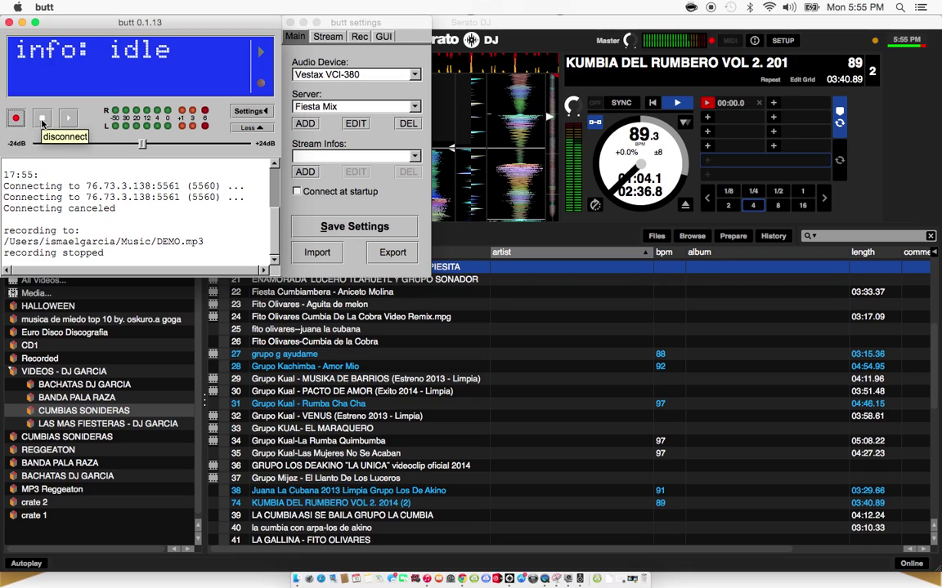
{"action": "left_click", "coordinate": [9, 23]}
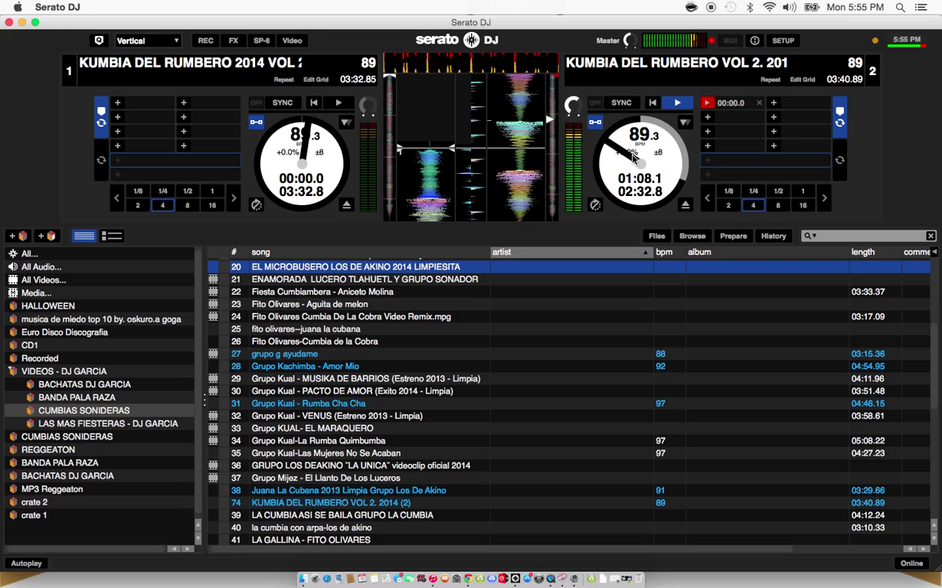